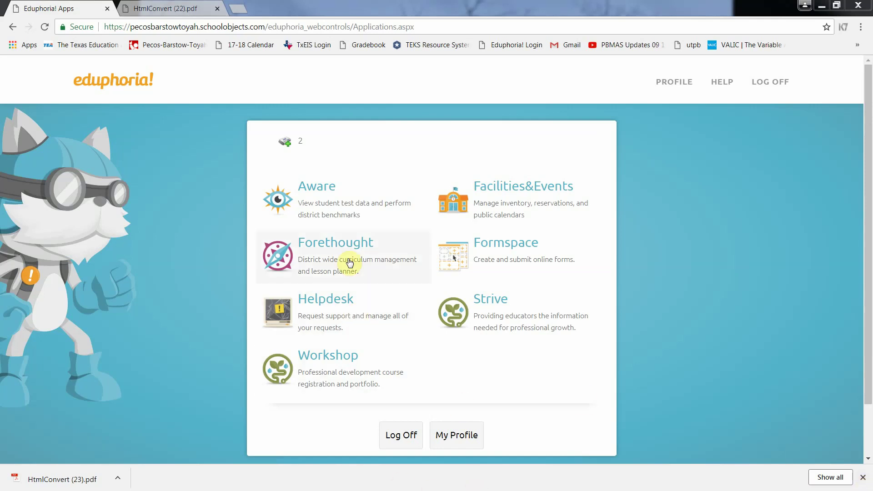
Launch Aware and open 8th Math - 1st 3 week Assessment under Period 02 > Mathematics > 2018-2019 > Eighth Grade.
click(320, 191)
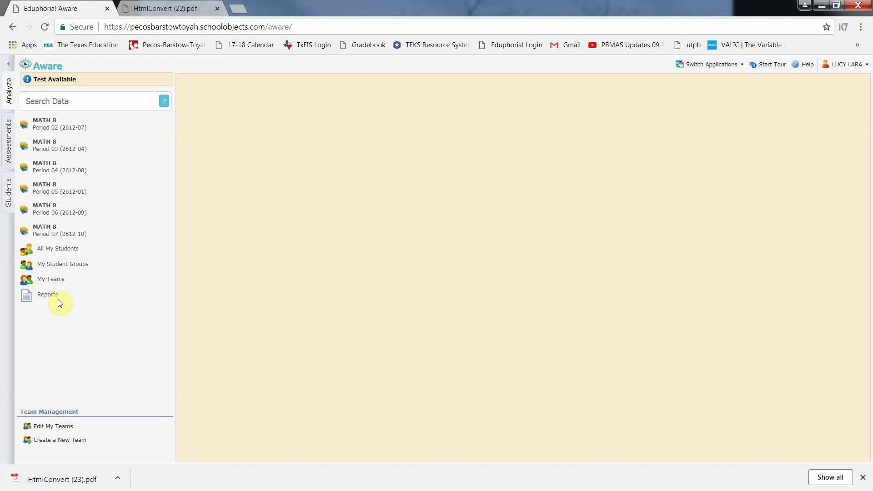
click(47, 127)
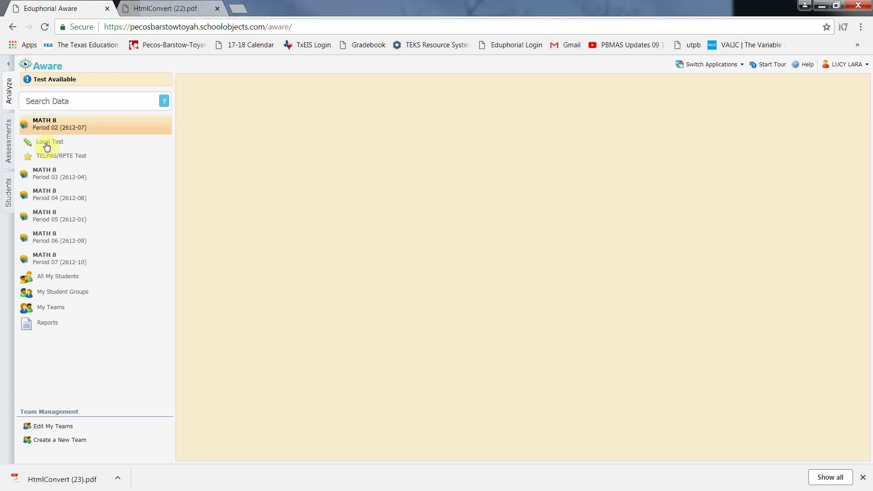
click(46, 143)
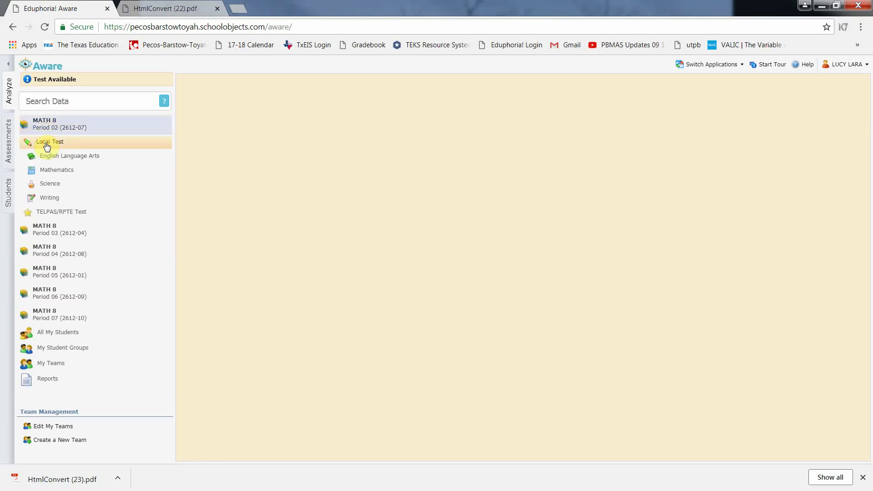
click(57, 171)
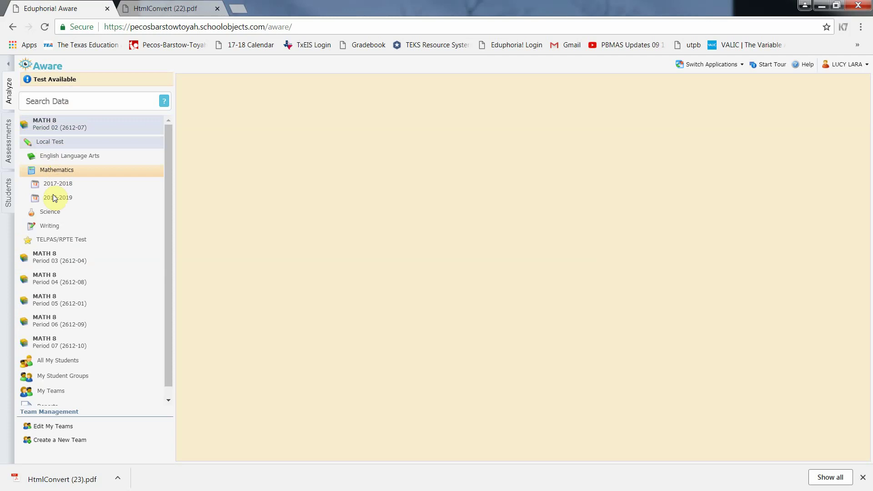
click(53, 200)
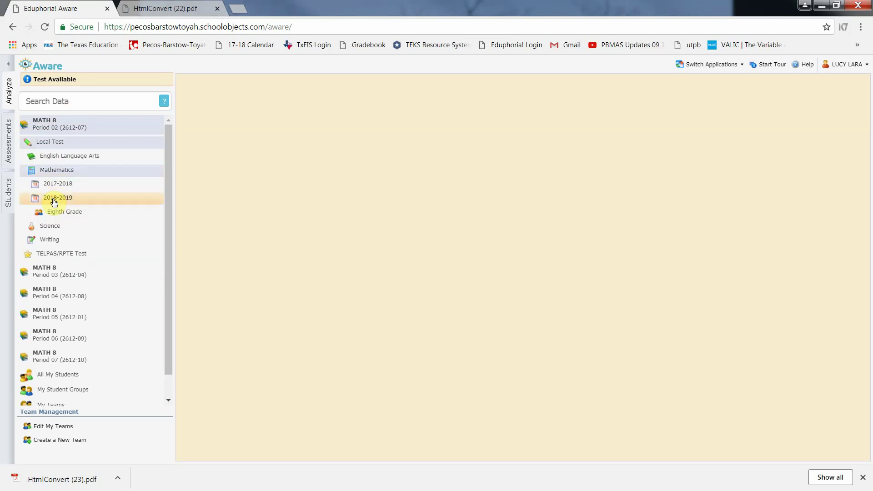
click(56, 212)
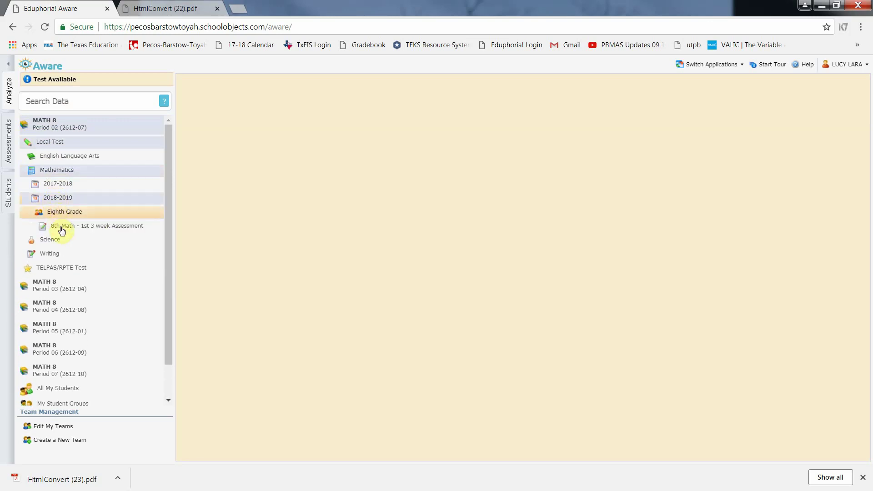
click(113, 226)
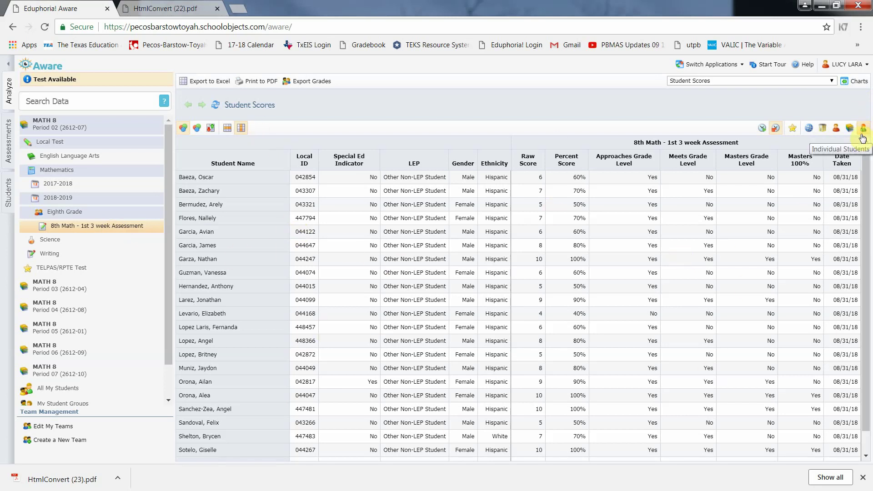
Switch the results to the Campus Summary view broken down by student group.
click(824, 131)
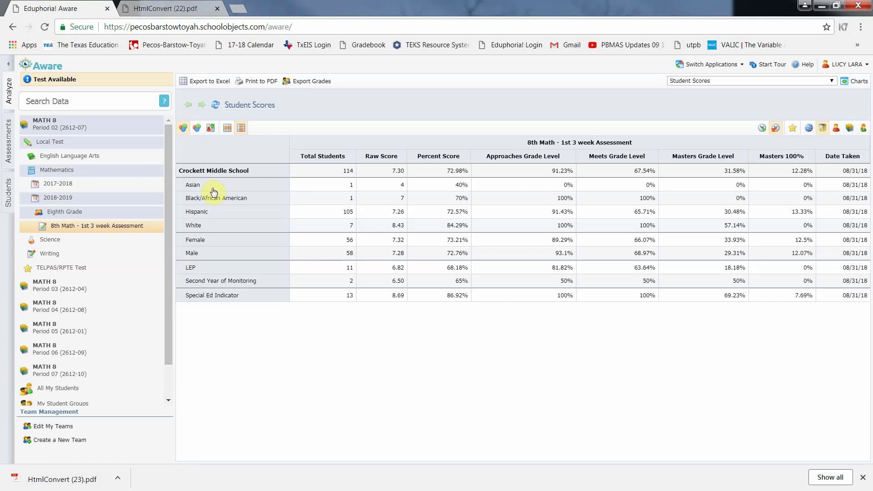
click(190, 268)
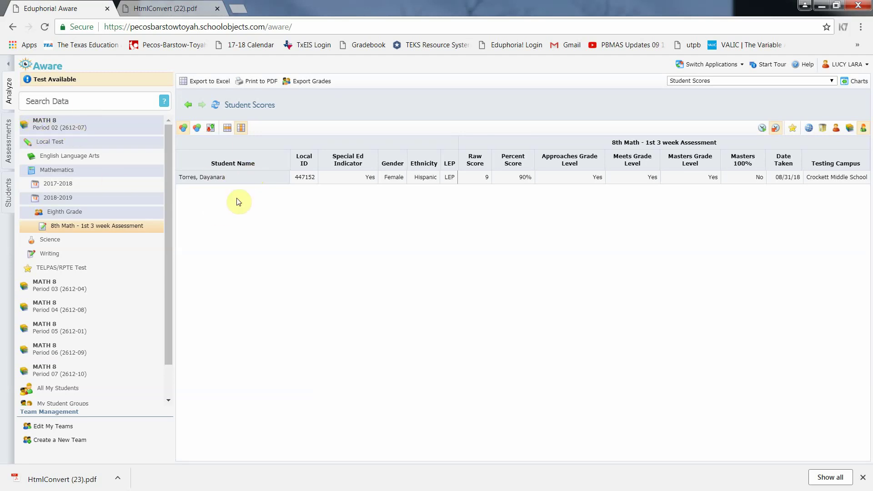
click(189, 106)
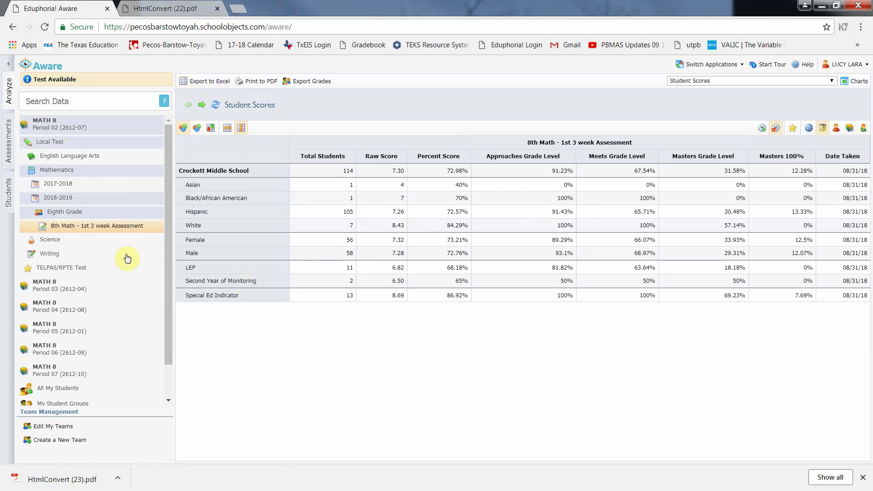
scroll(127, 258, down, 2)
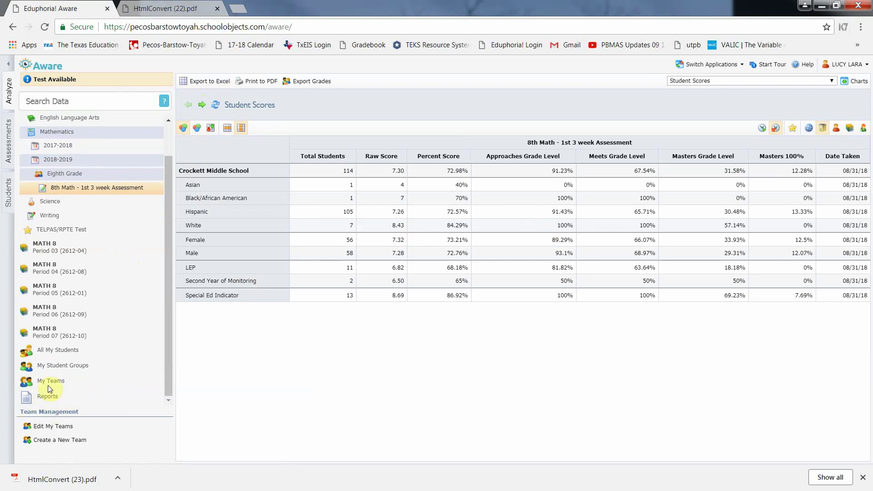
Go to Reports and scroll through the Teacher Reports and lead4ward report tiles.
click(50, 398)
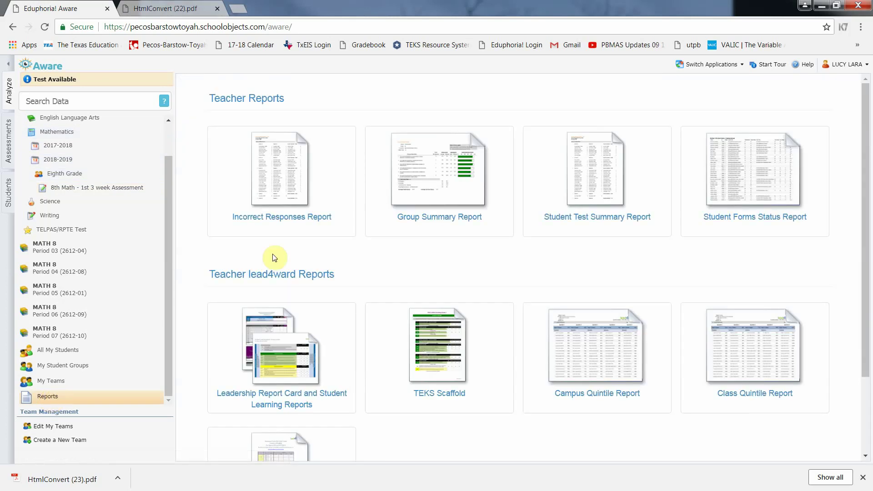
scroll(326, 264, down, 3)
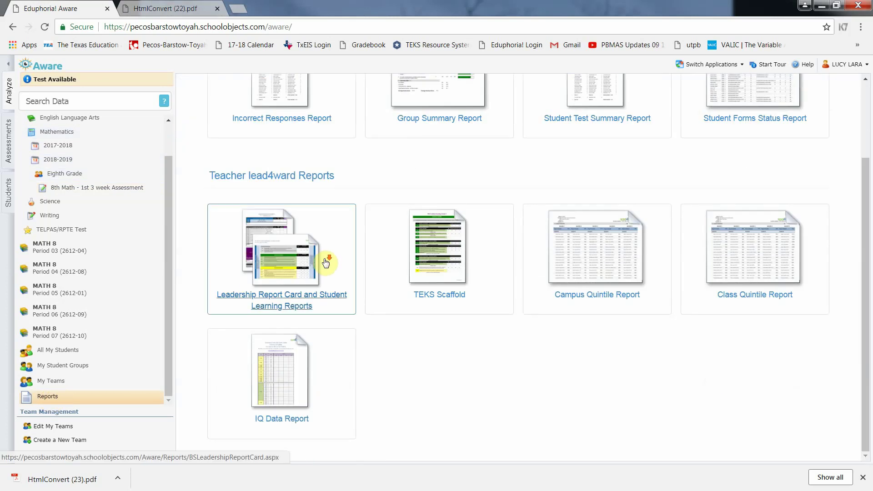
scroll(325, 263, up, 3)
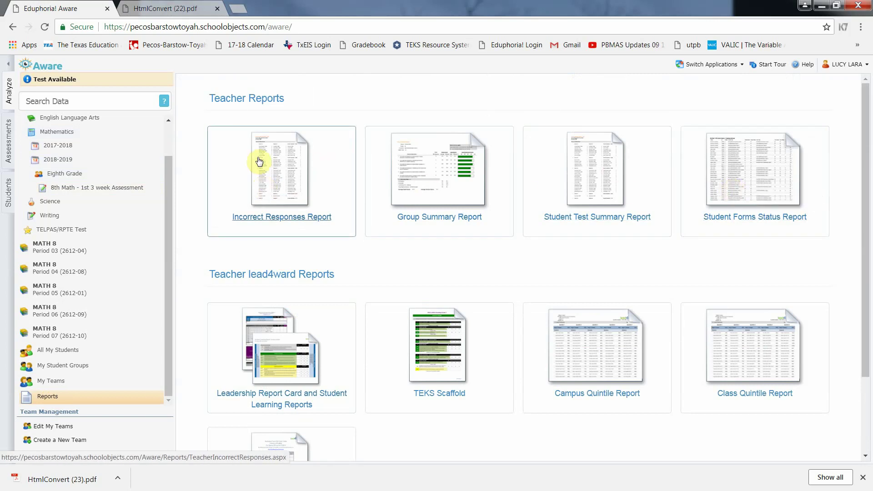
scroll(259, 168, down, 2)
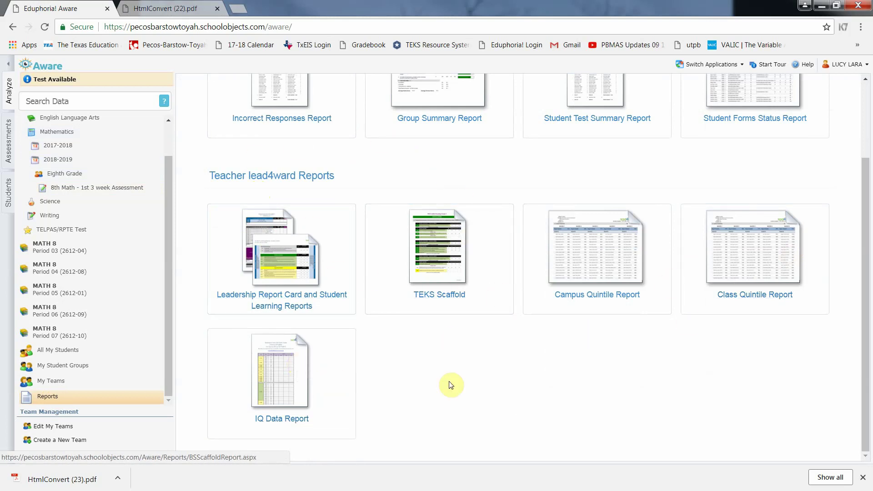
scroll(308, 344, up, 1)
scroll(310, 344, up, 1)
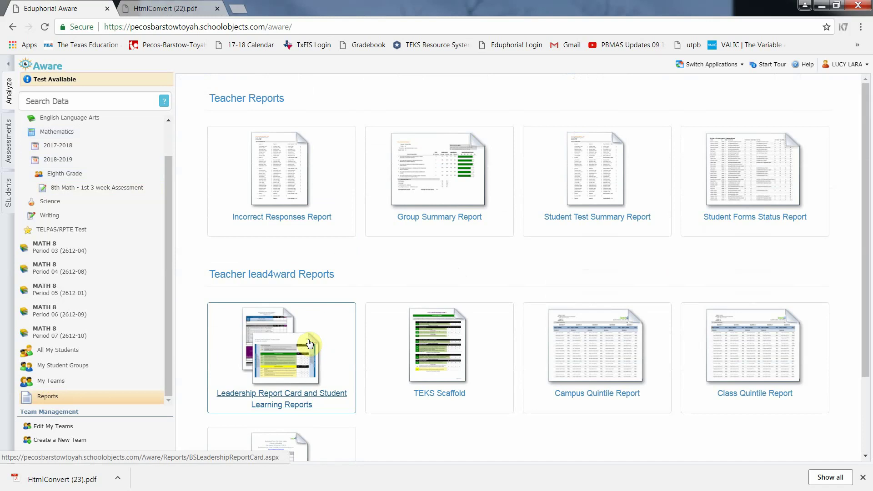
Submit a Student Test Summary Report for Period 02's 8th Math - 1st 3 week Assessment.
click(600, 223)
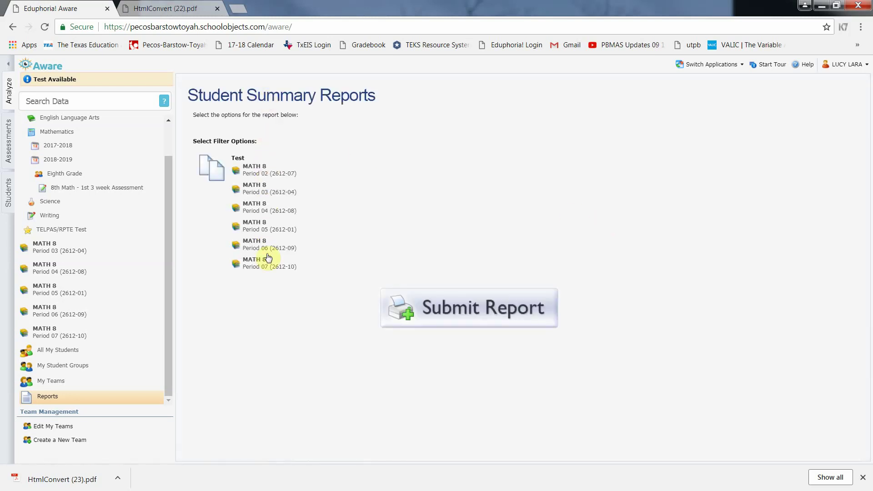
click(260, 177)
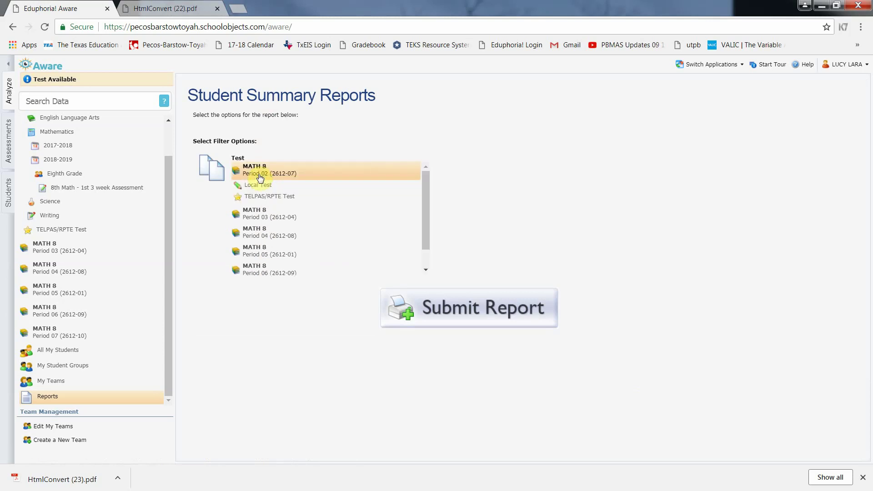
click(254, 187)
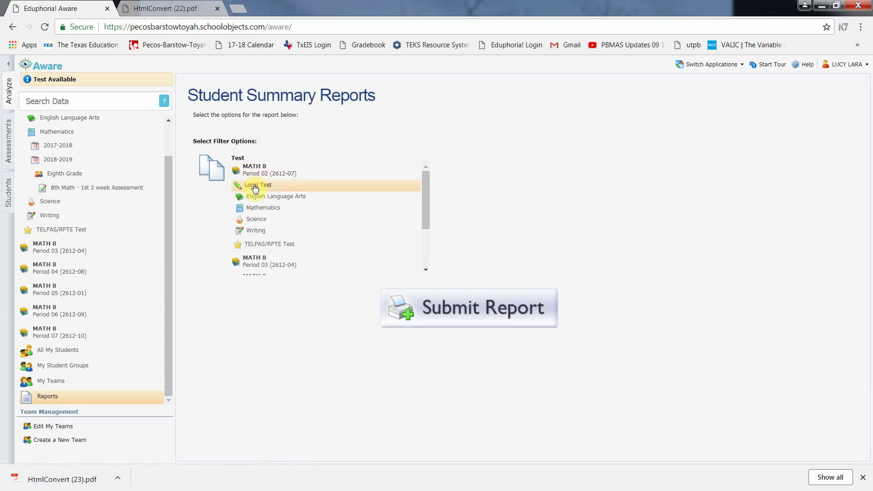
click(254, 210)
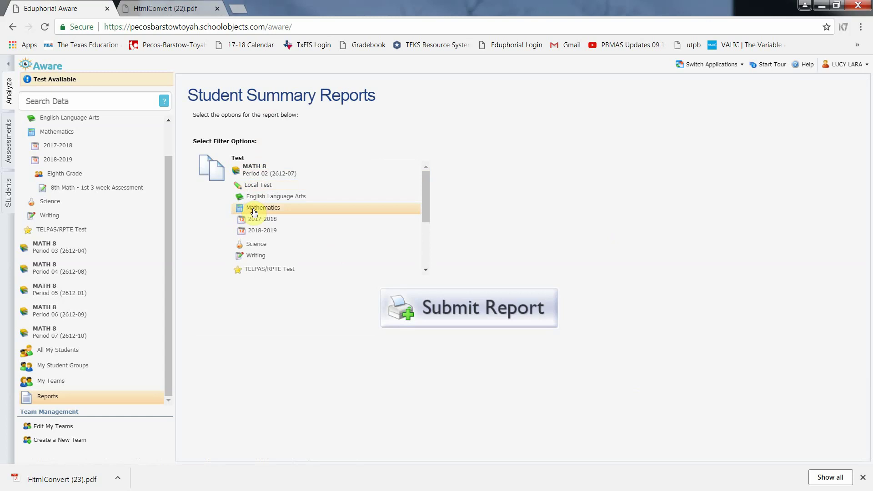
click(254, 232)
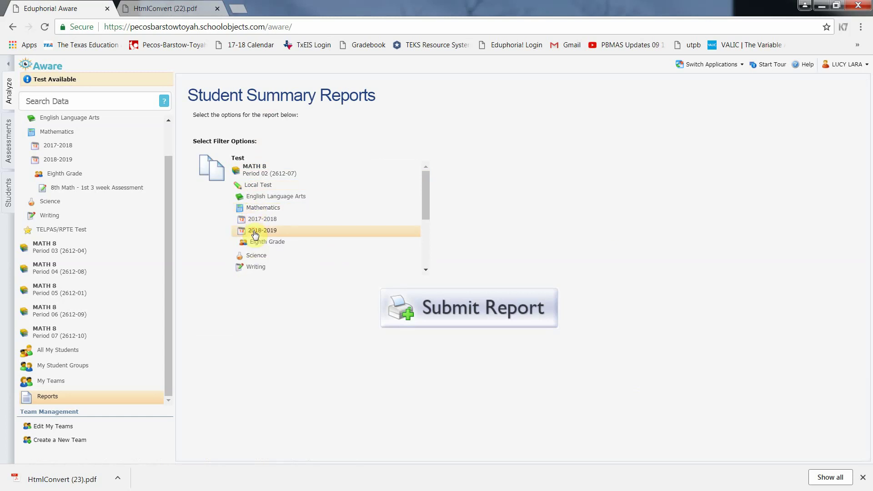
click(255, 245)
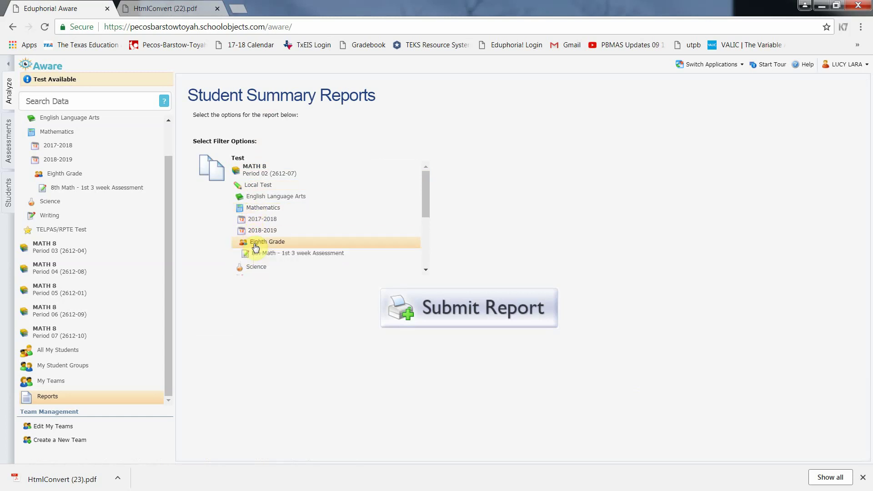
click(303, 257)
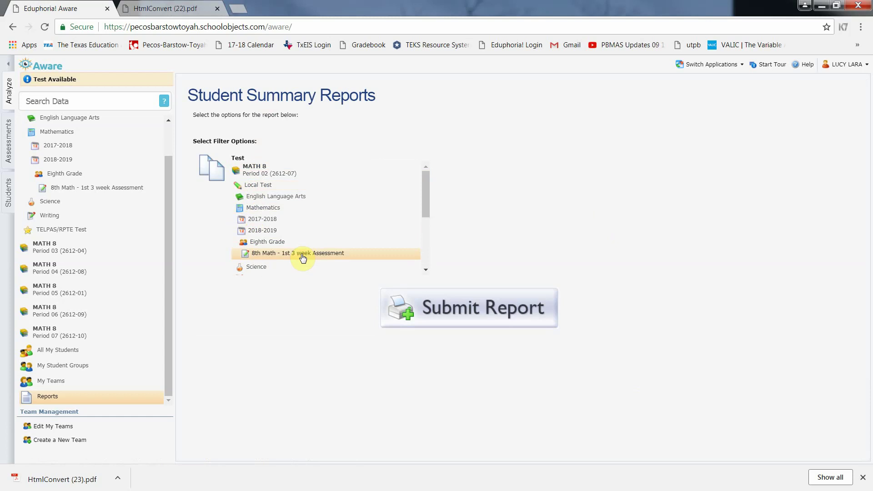
click(469, 314)
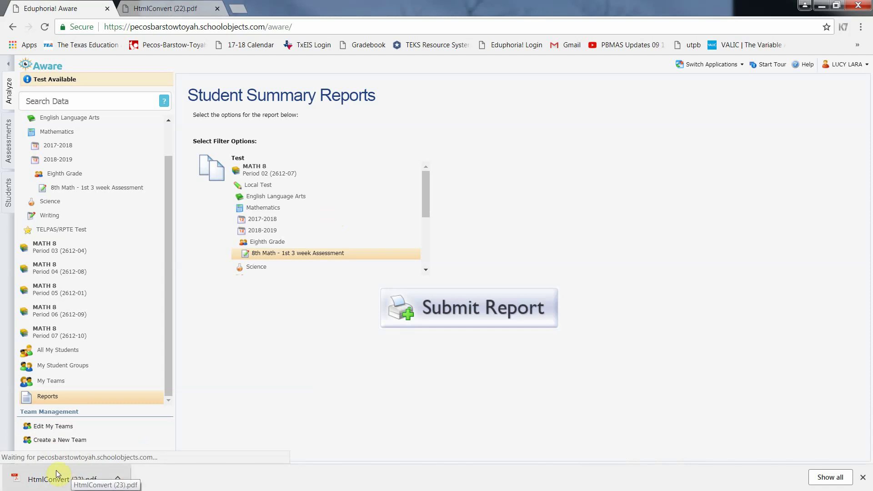
View HtmlConvert (22).pdf and scroll through each student's scores, standards and responses.
click(165, 10)
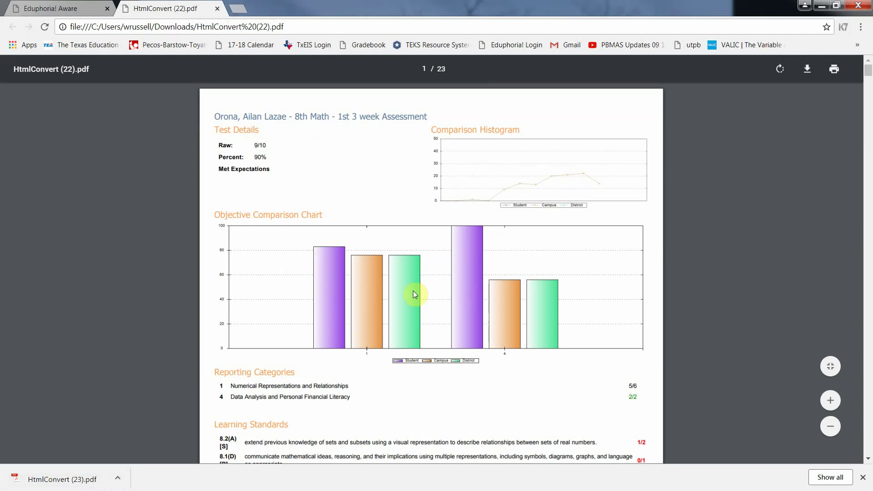
scroll(539, 377, down, 1)
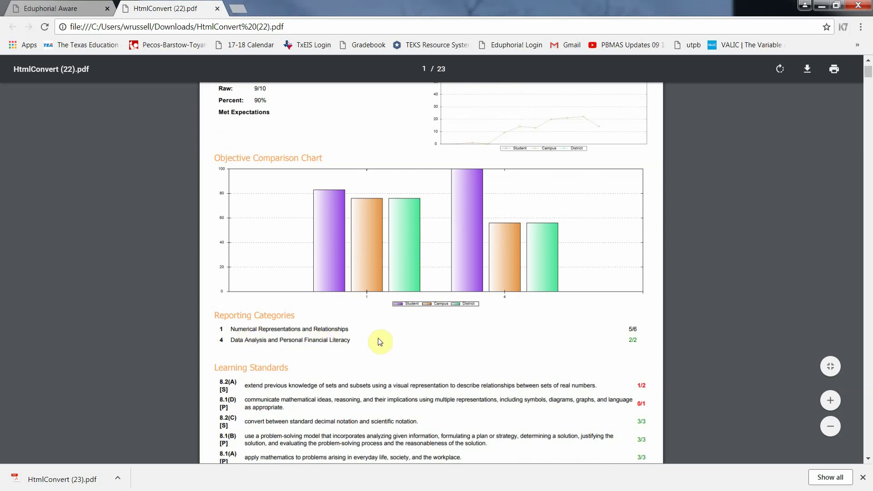
scroll(411, 357, down, 2)
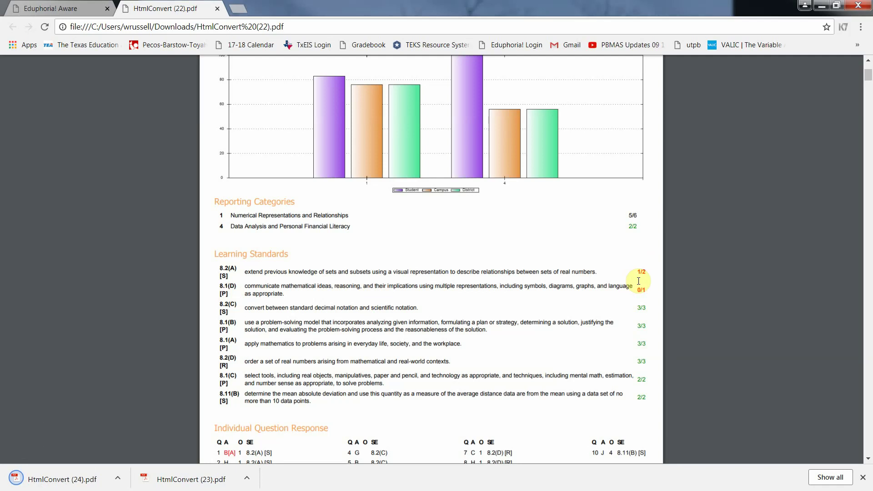
scroll(517, 277, down, 1)
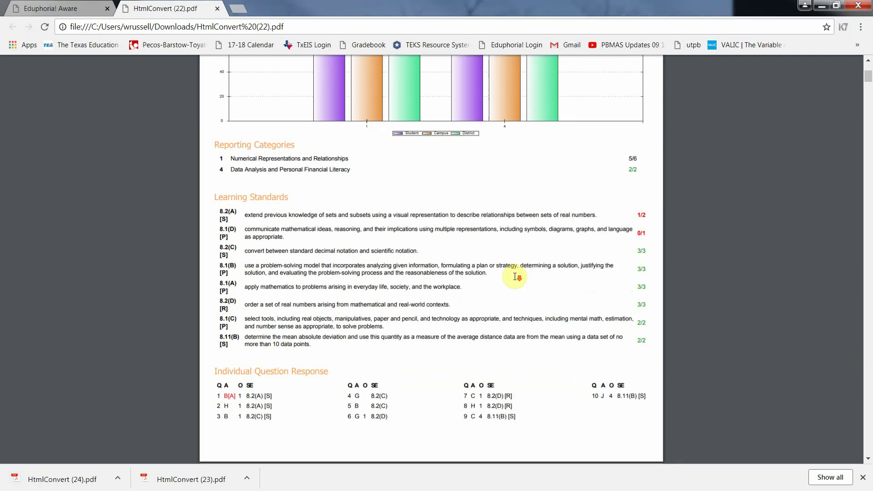
scroll(516, 277, down, 1)
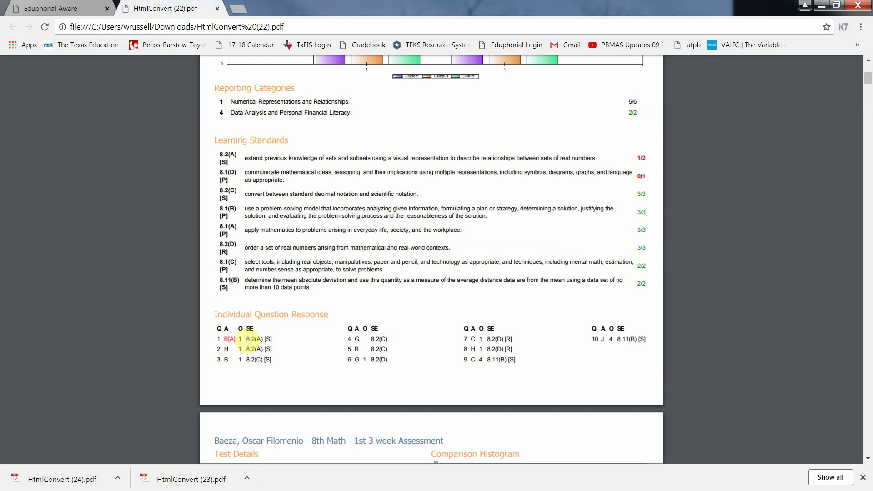
scroll(280, 307, down, 1)
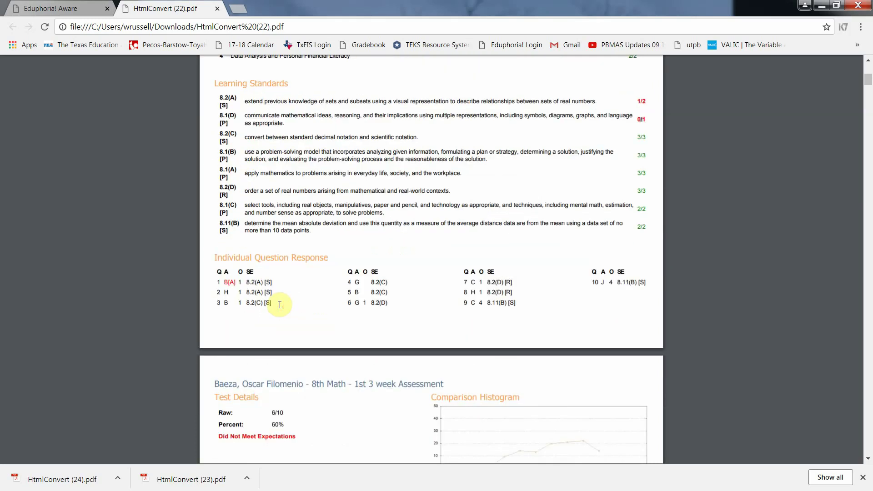
scroll(280, 304, up, 3)
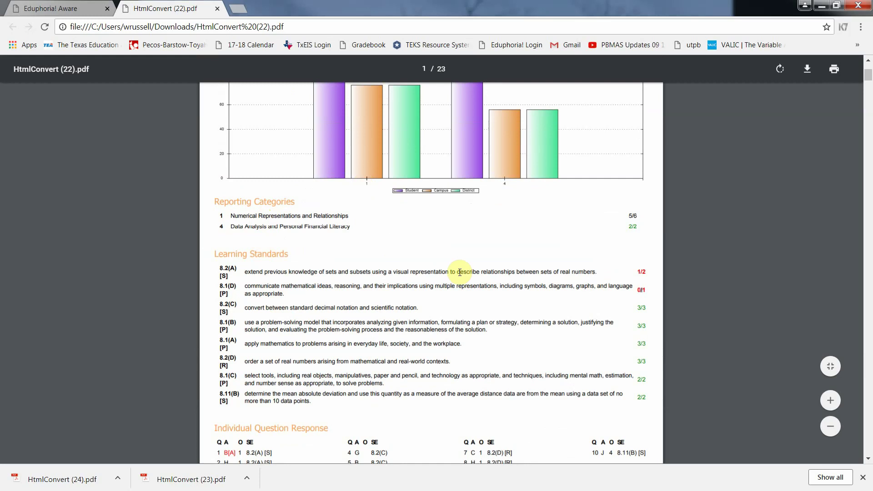
scroll(460, 272, up, 2)
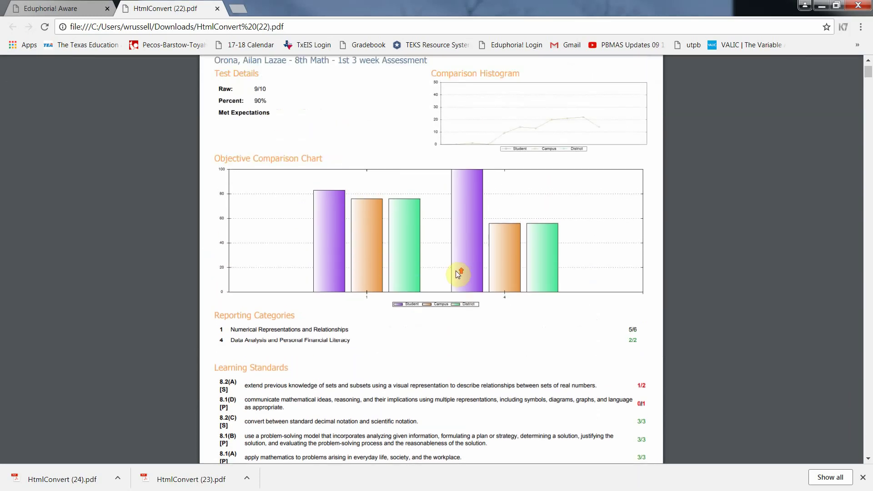
scroll(458, 274, up, 1)
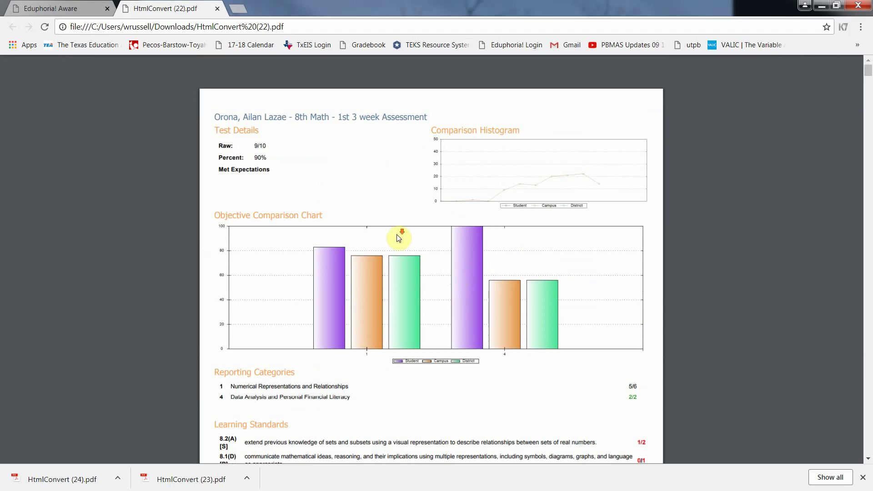
scroll(397, 237, down, 2)
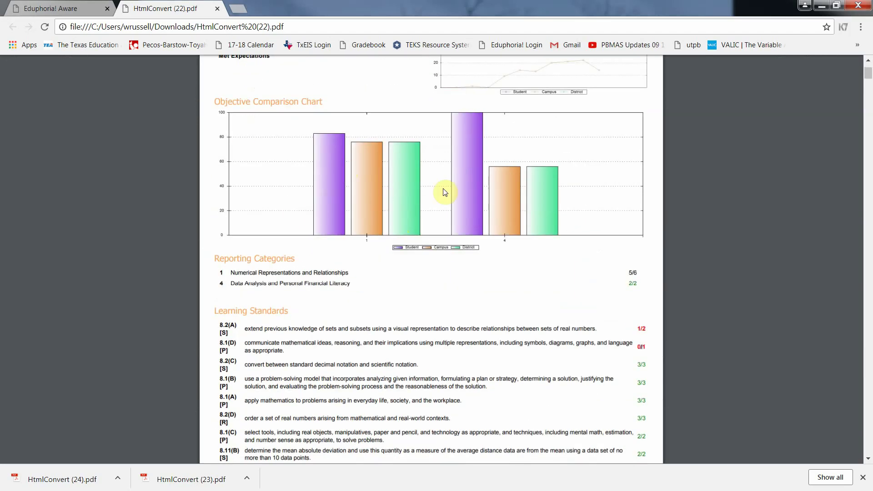
Back in Aware, start an Incorrect Responses Report for the 8th Math - 1st 3 week Assessment.
click(41, 9)
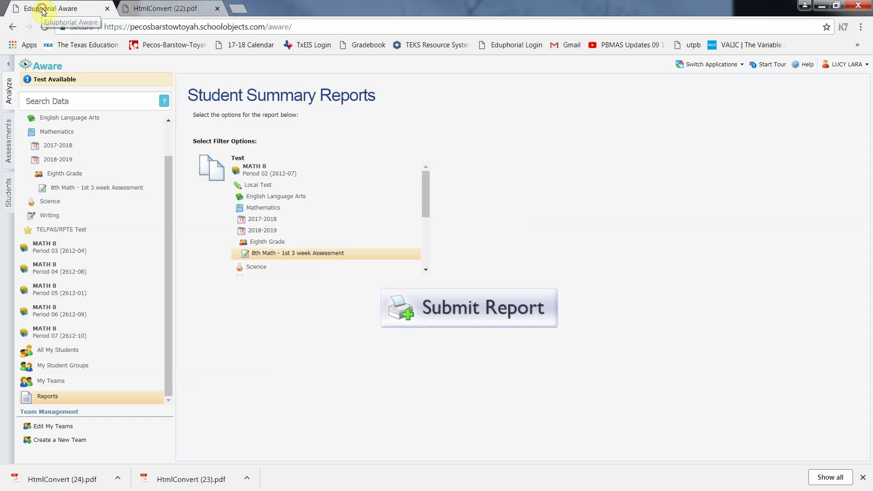
click(46, 398)
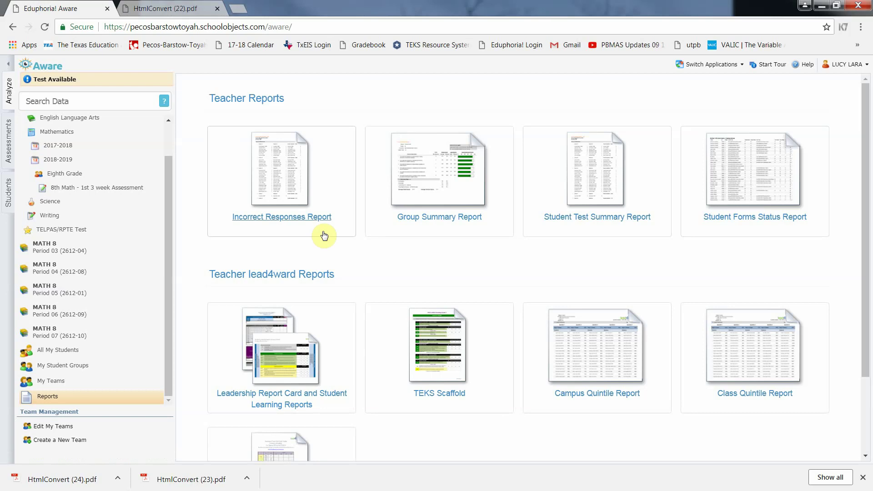
click(290, 220)
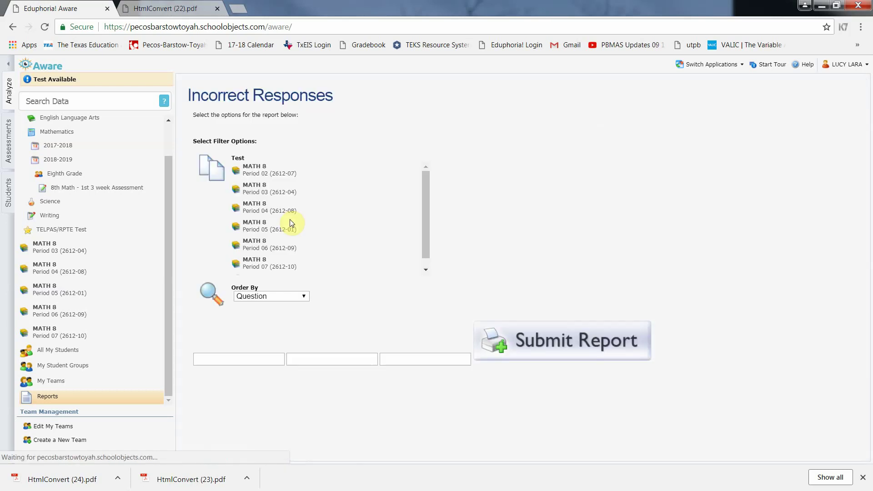
click(271, 178)
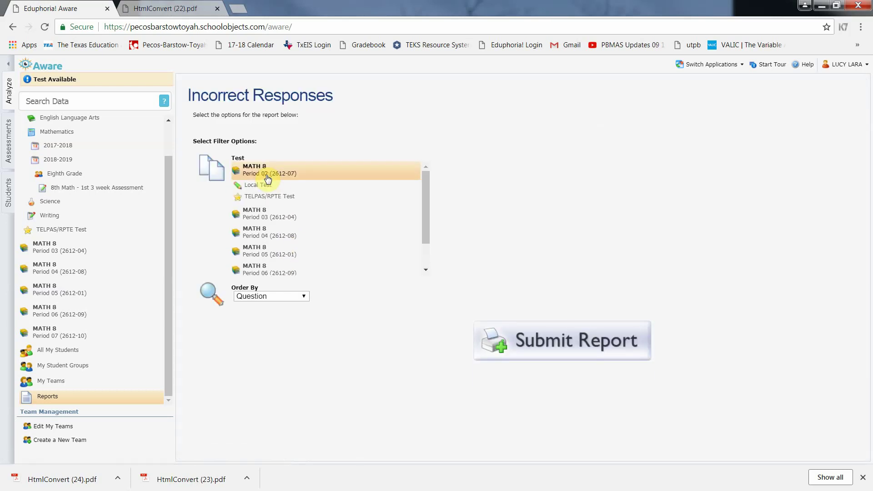
click(258, 186)
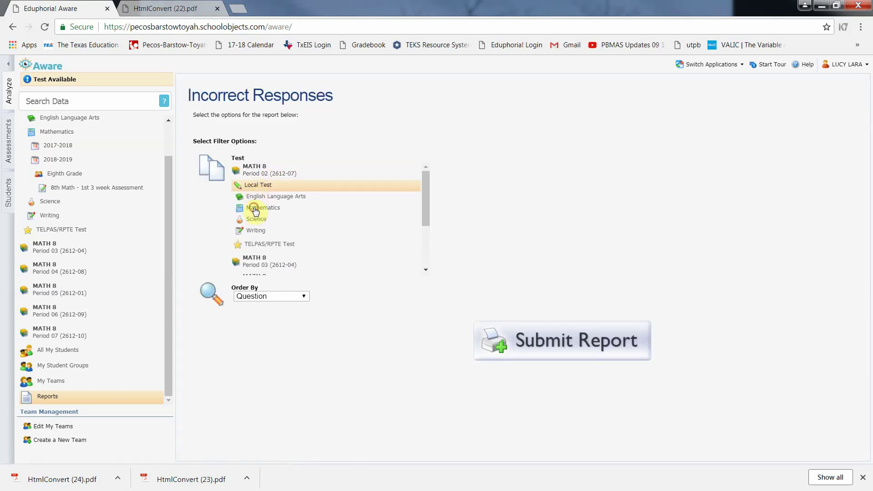
click(255, 209)
click(270, 233)
click(285, 243)
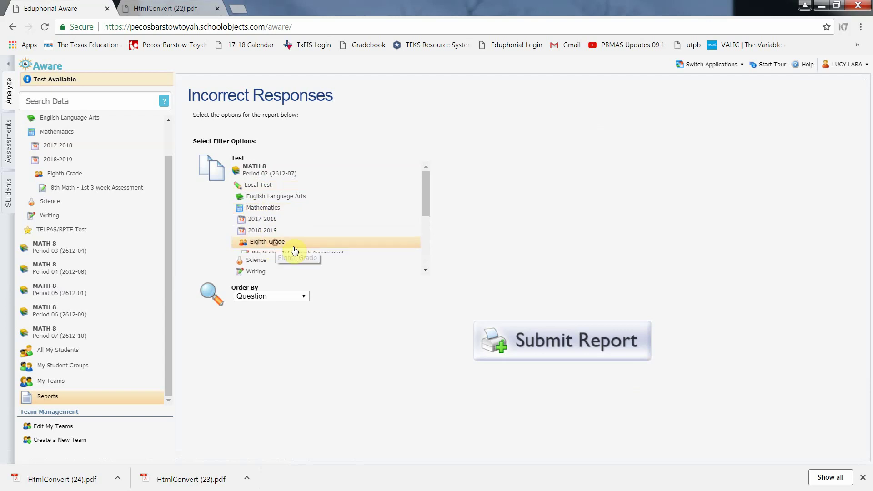
click(290, 254)
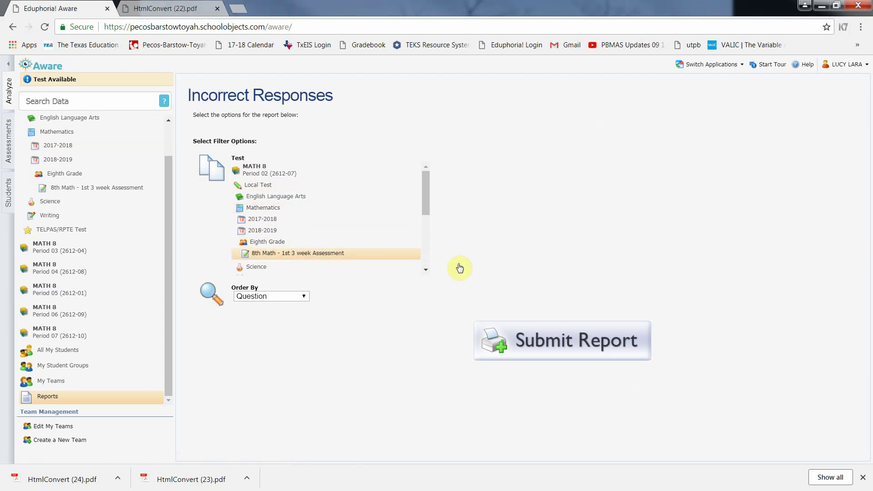
Submit the Incorrect Responses report ordered by Question, downloading HtmlConvert (25).pdf.
click(572, 347)
click(292, 298)
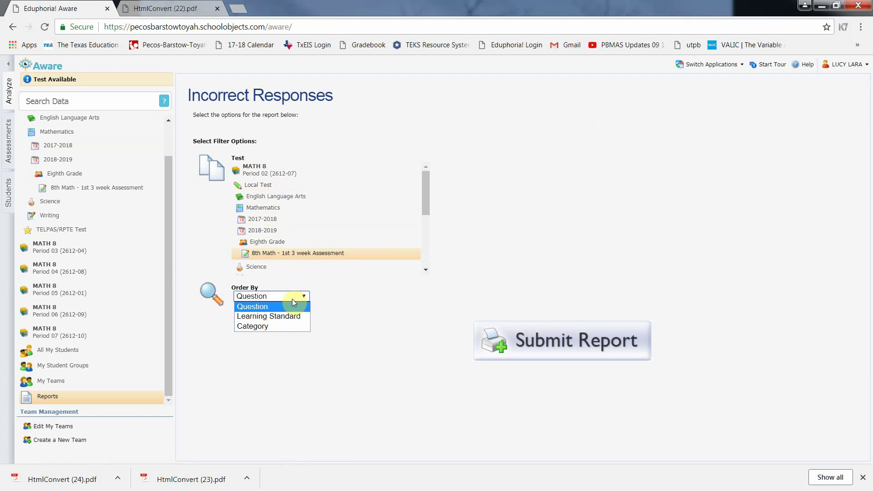
click(380, 308)
click(573, 340)
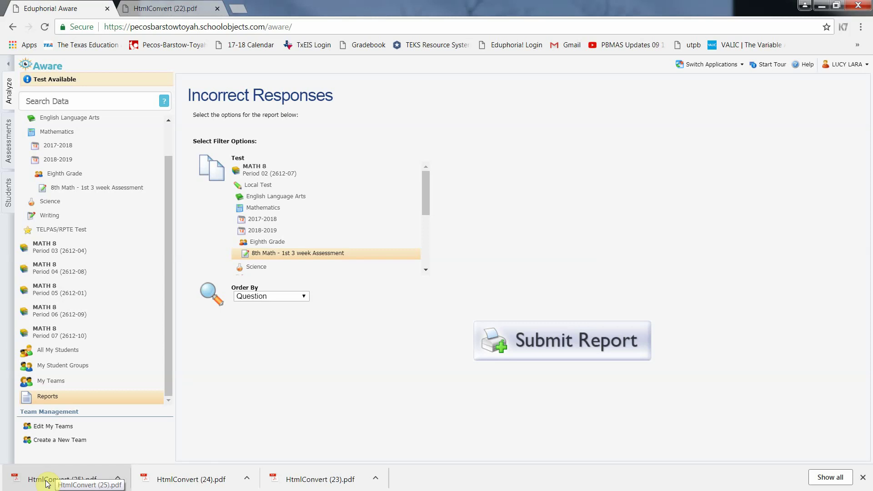
Review HtmlConvert (25).pdf listing 19 students' wrong answers, then close its tab.
click(47, 481)
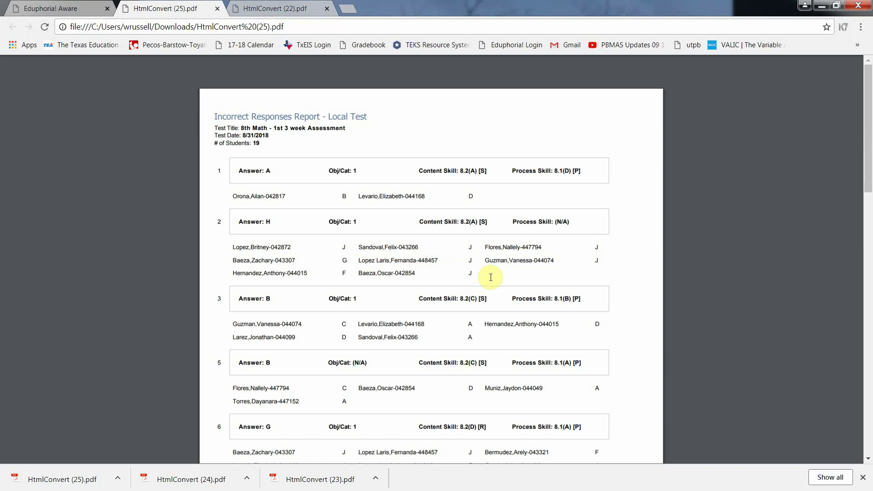
scroll(505, 323, down, 2)
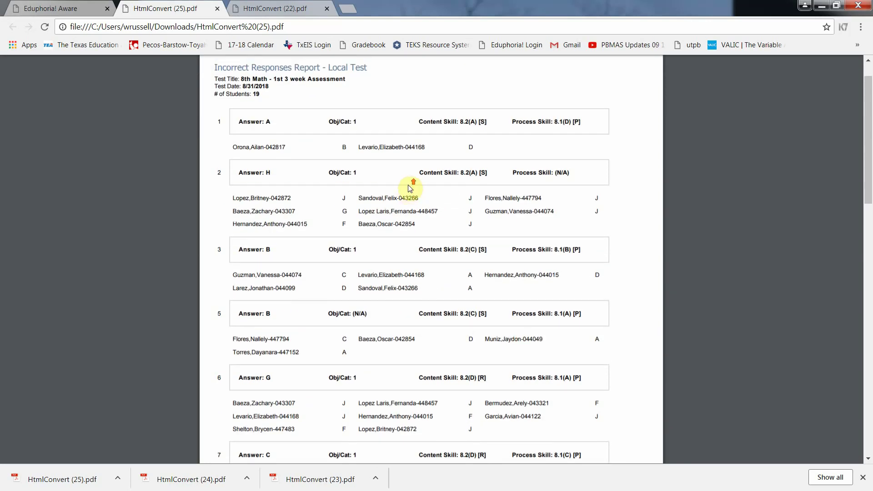
scroll(411, 187, up, 2)
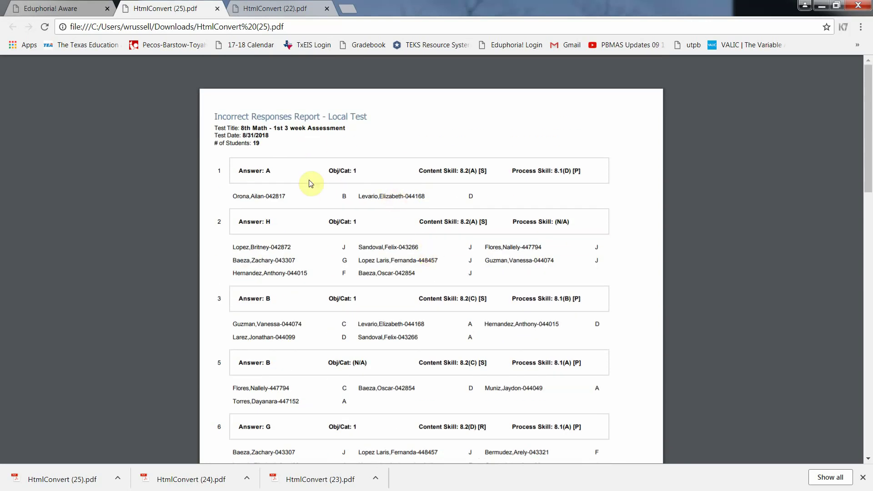
scroll(450, 338, down, 4)
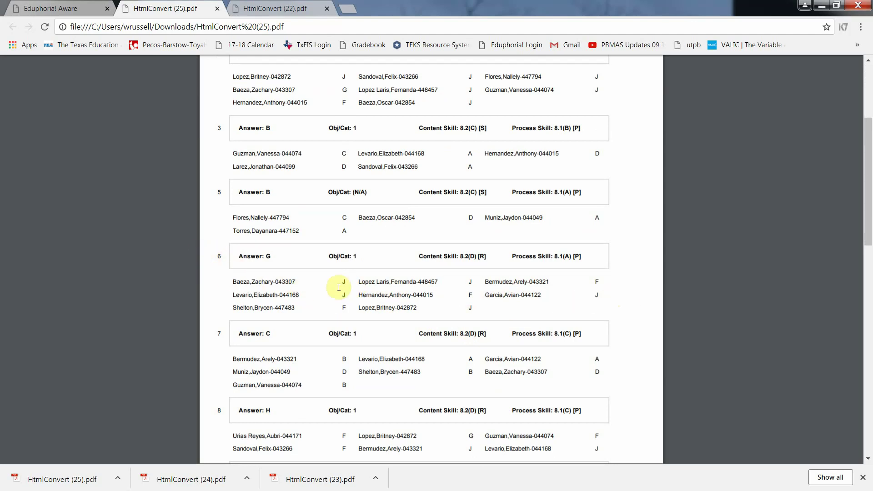
scroll(449, 302, down, 1)
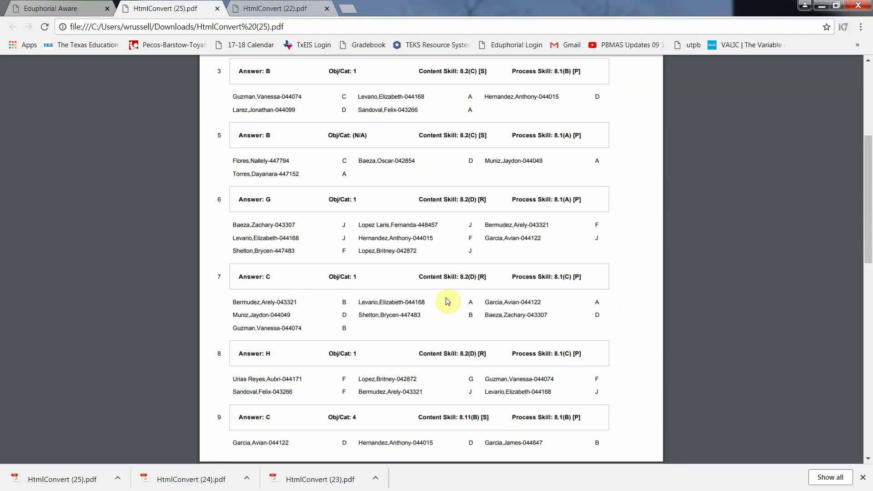
scroll(419, 313, down, 1)
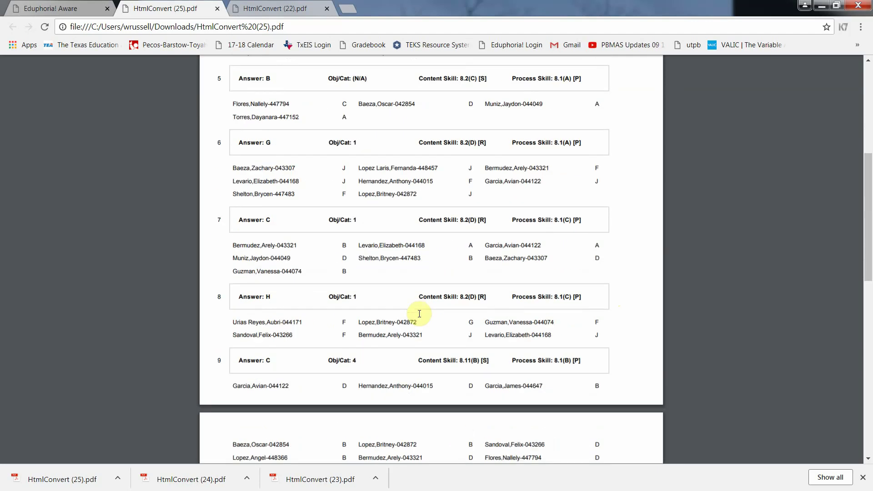
scroll(420, 314, down, 1)
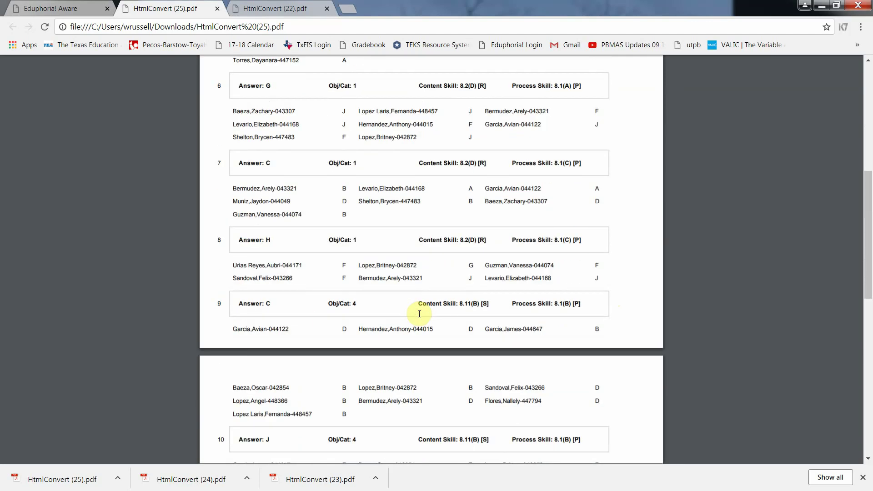
scroll(414, 311, up, 6)
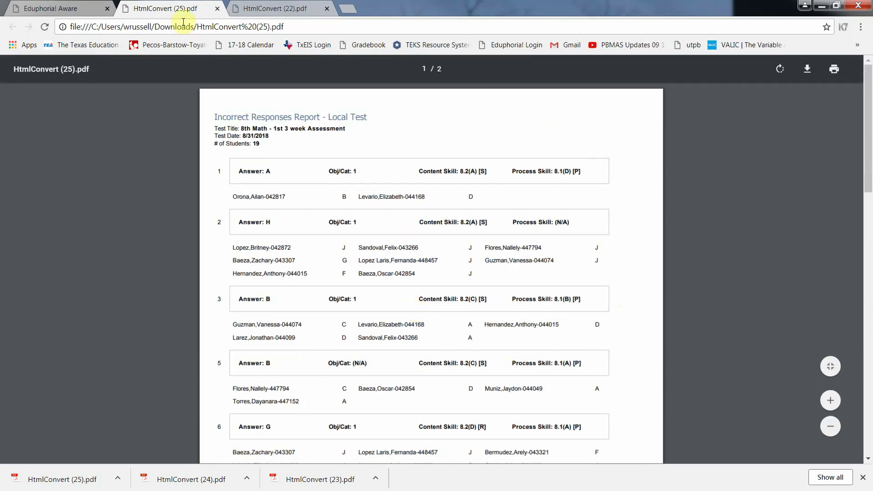
click(218, 9)
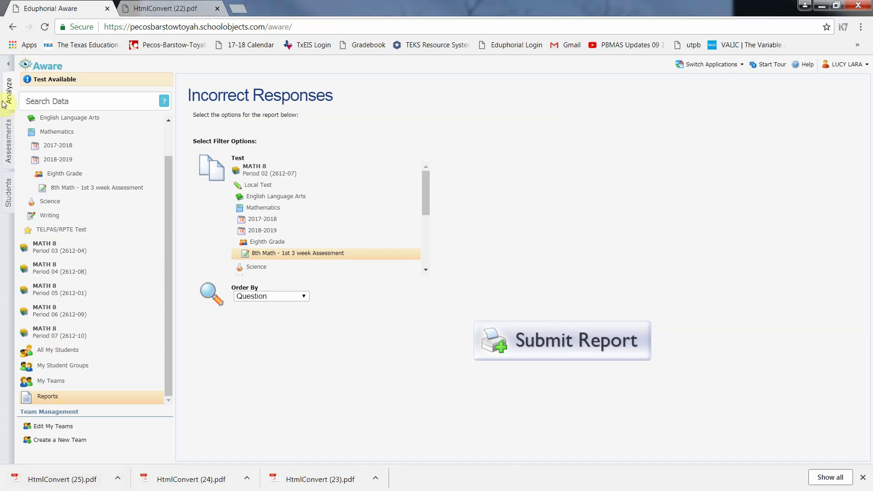
Return to Reports and scroll past tiles like Campus Quintile and IQ Data Report.
click(44, 402)
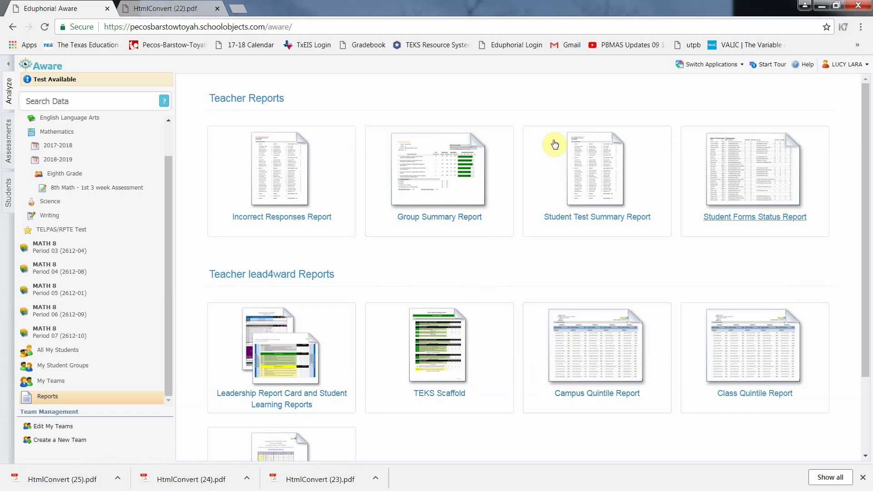
scroll(416, 385, down, 1)
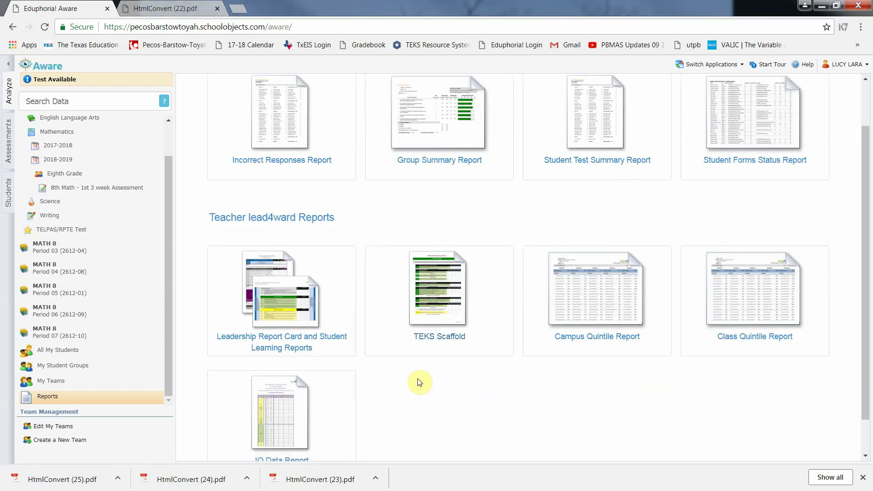
scroll(419, 382, up, 1)
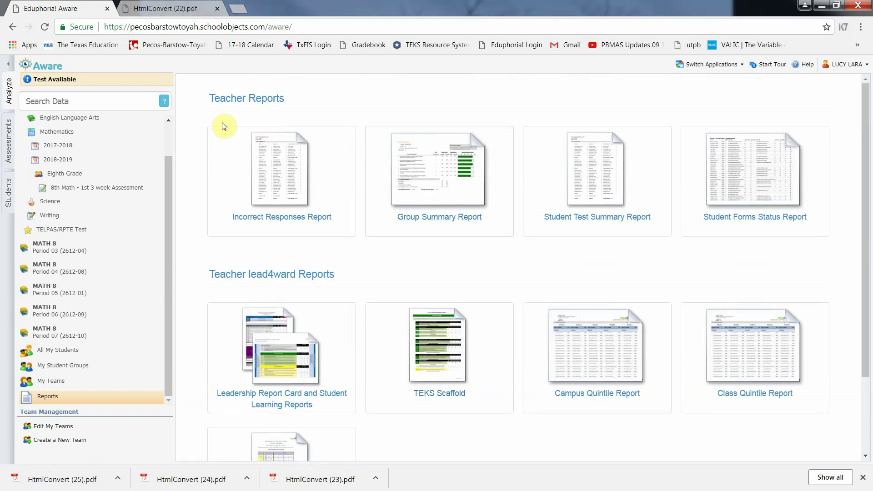